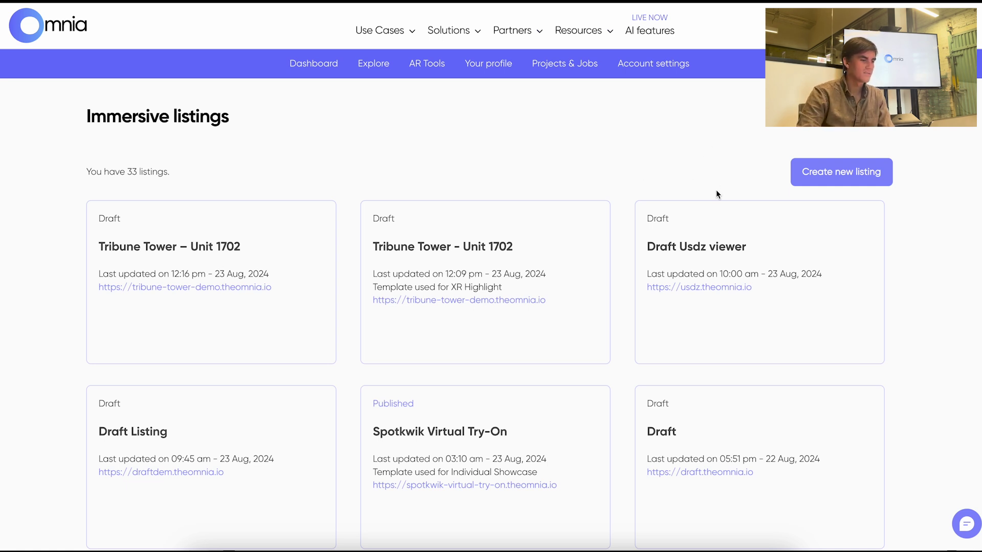
Create a new listing and upload 1.jpg as its project file
{"action": "left_click", "coordinate": [835, 183]}
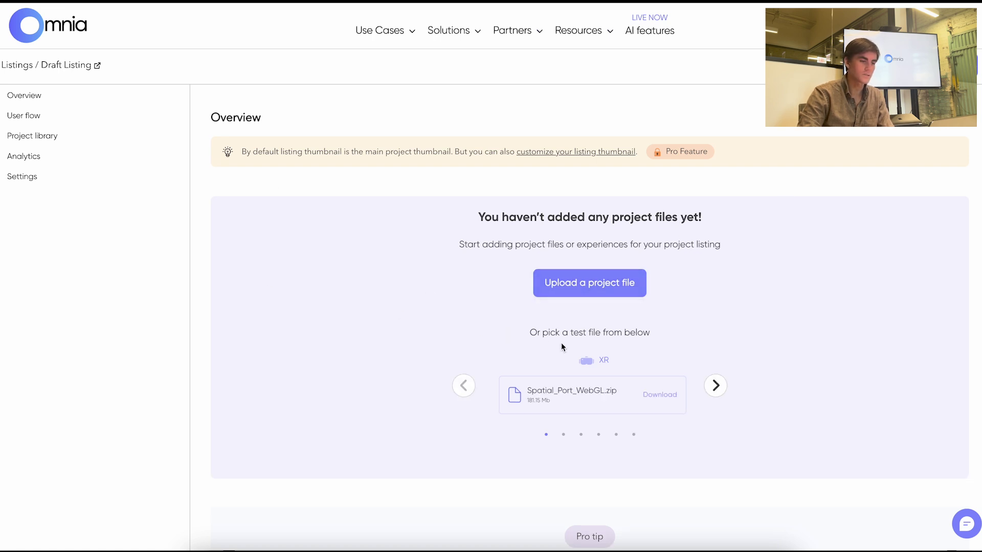
{"action": "left_click", "coordinate": [576, 286]}
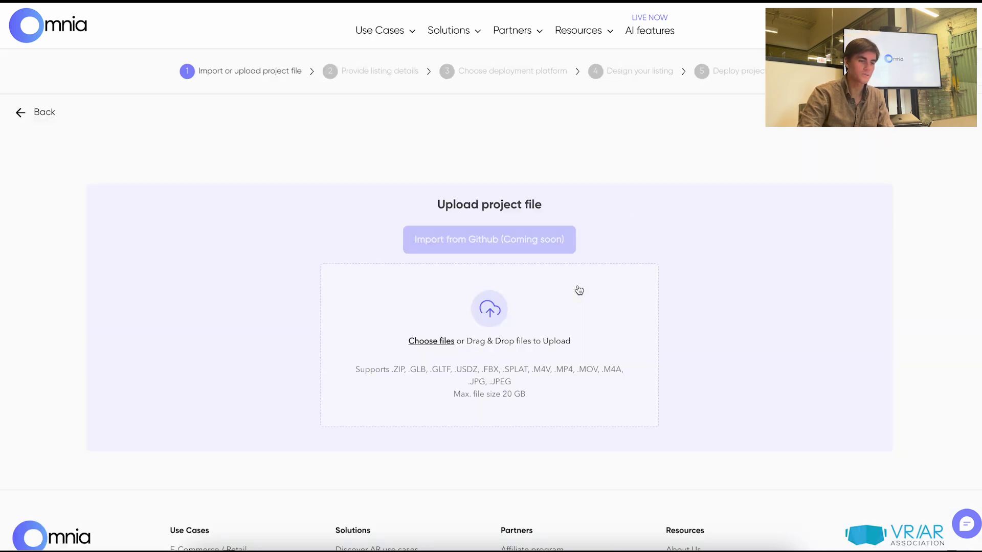
{"action": "left_click", "coordinate": [445, 344]}
{"action": "double_click", "coordinate": [344, 112]}
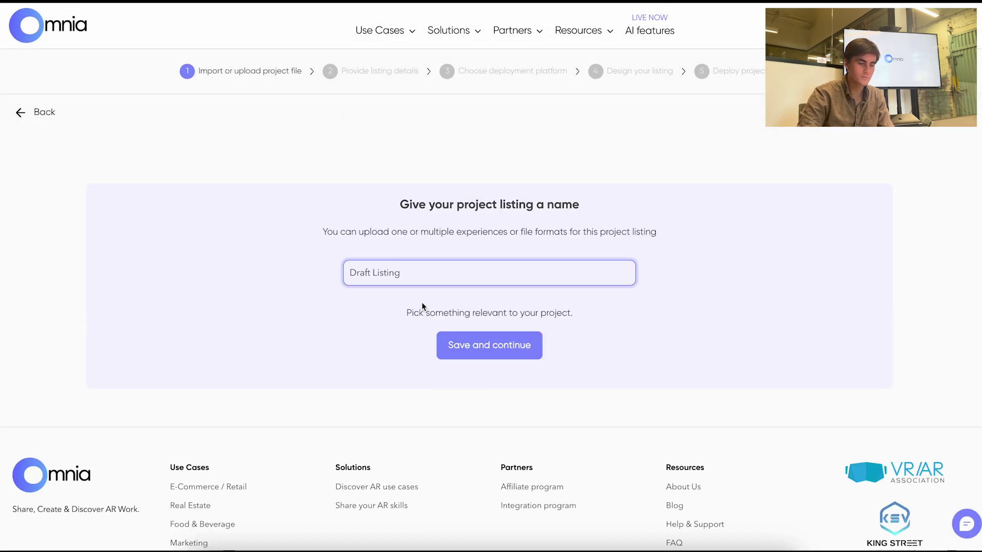
Name the project listing "Tribune Tower - Unit 1702" and save it
{"action": "left_click", "coordinate": [414, 274]}
{"action": "key", "text": "super+a"}
{"action": "key", "text": "BackSpace"}
{"action": "type", "text": "Tribu"}
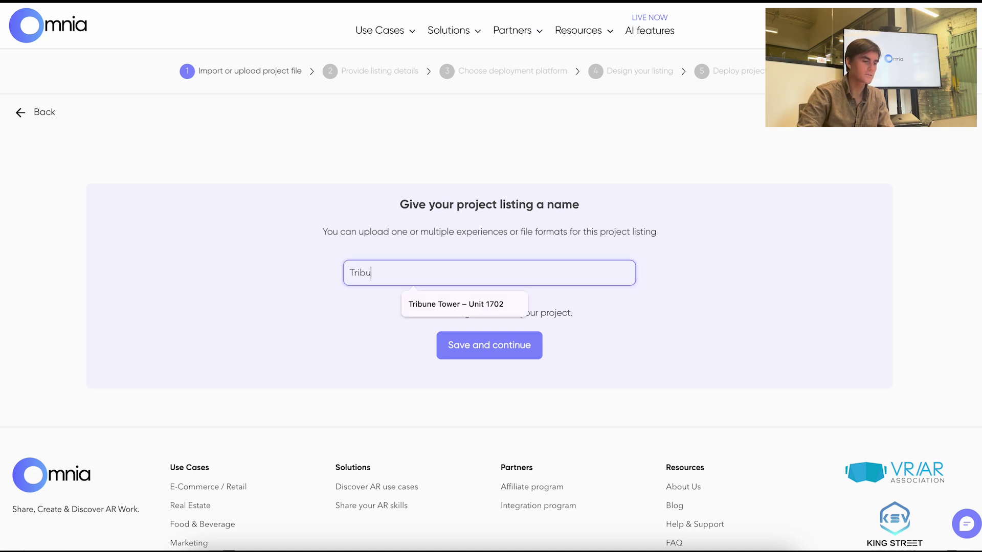
{"action": "type", "text": "ne Tower - Unit"}
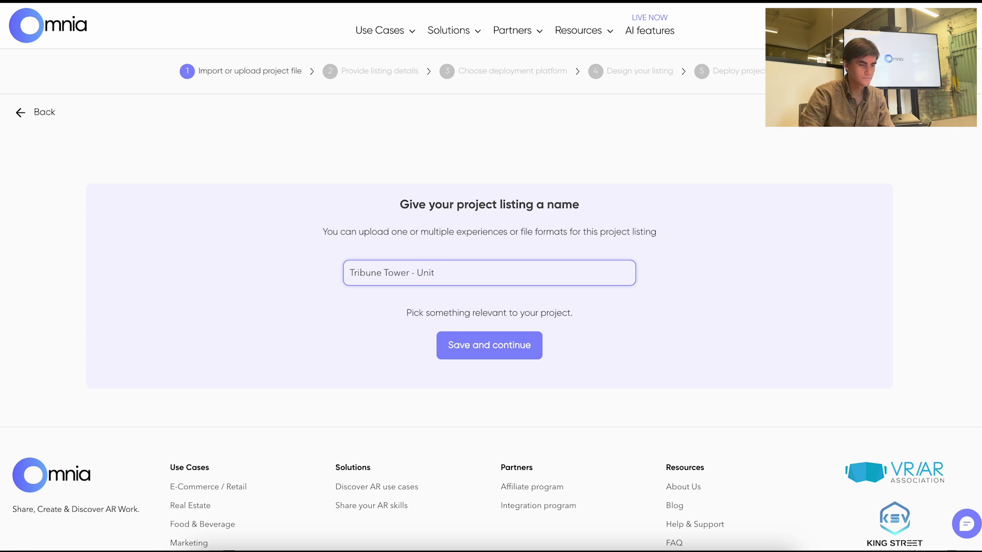
{"action": "type", "text": " 1702"}
{"action": "left_click", "coordinate": [449, 350]}
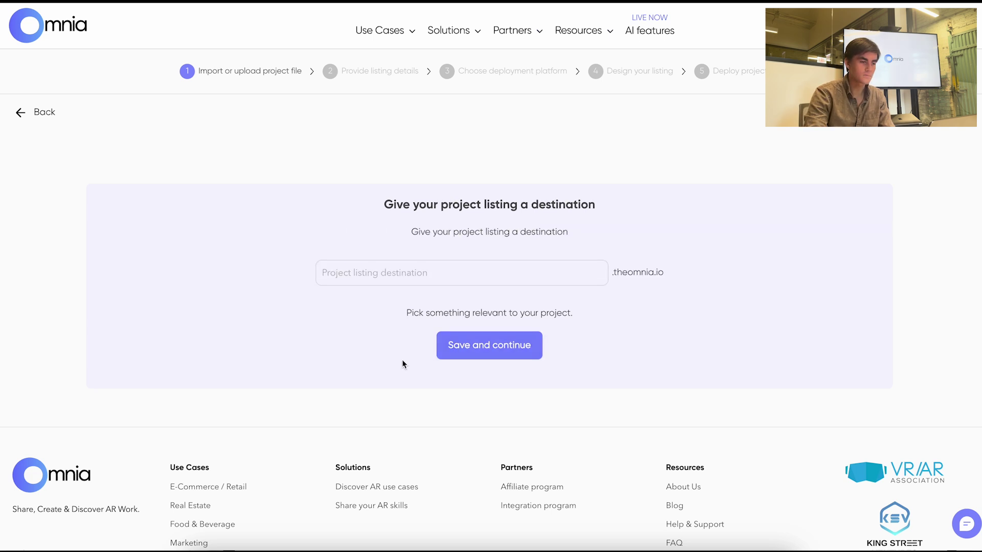
Set the project listing destination to "tribune-tower-demonstration" and save it
{"action": "left_click", "coordinate": [408, 276]}
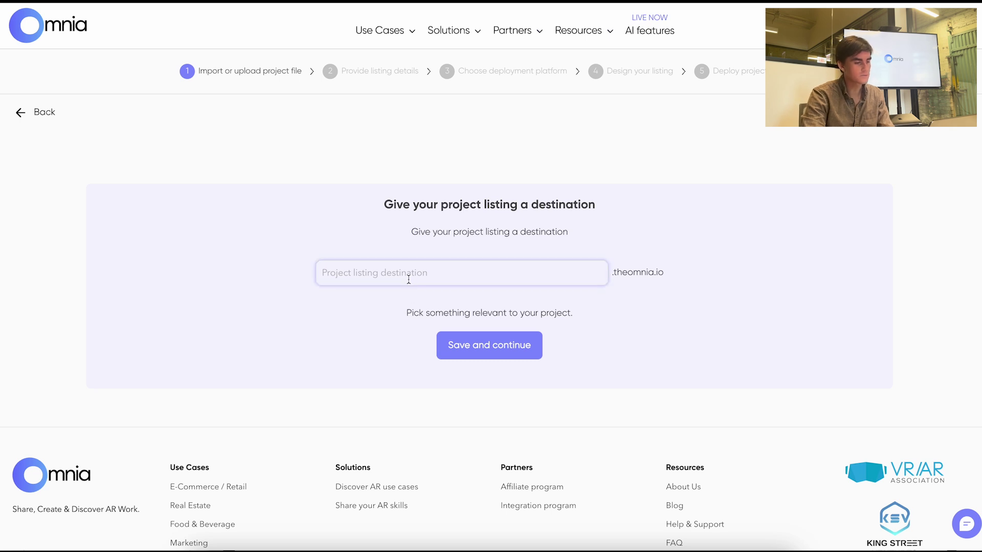
{"action": "left_click", "coordinate": [410, 254]}
{"action": "left_click", "coordinate": [408, 272]}
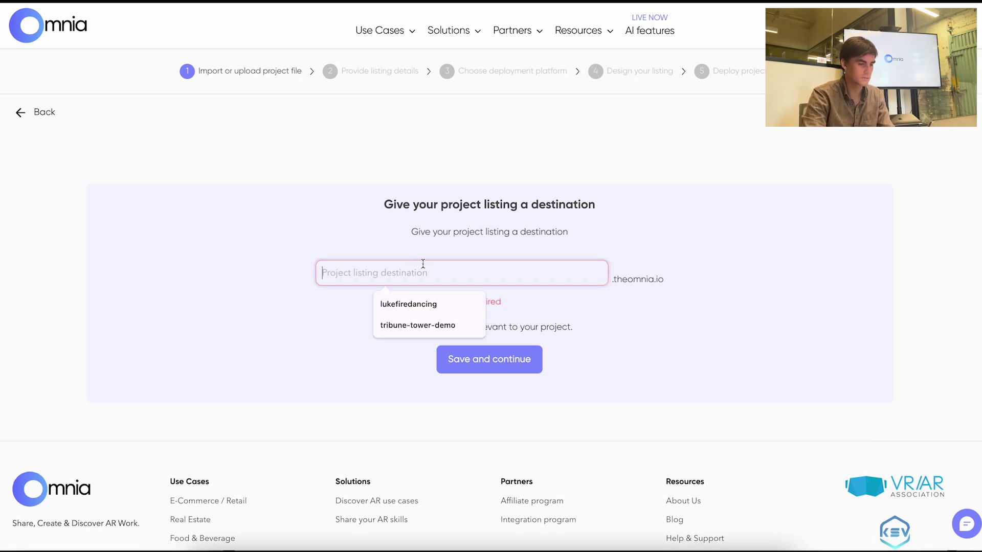
{"action": "type", "text": "tribune-tower-"}
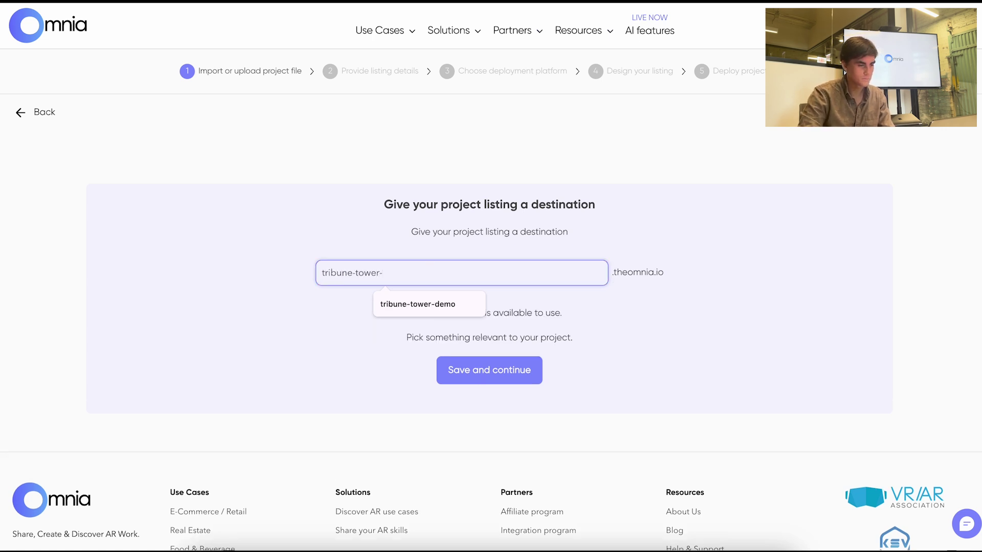
{"action": "type", "text": "demo"}
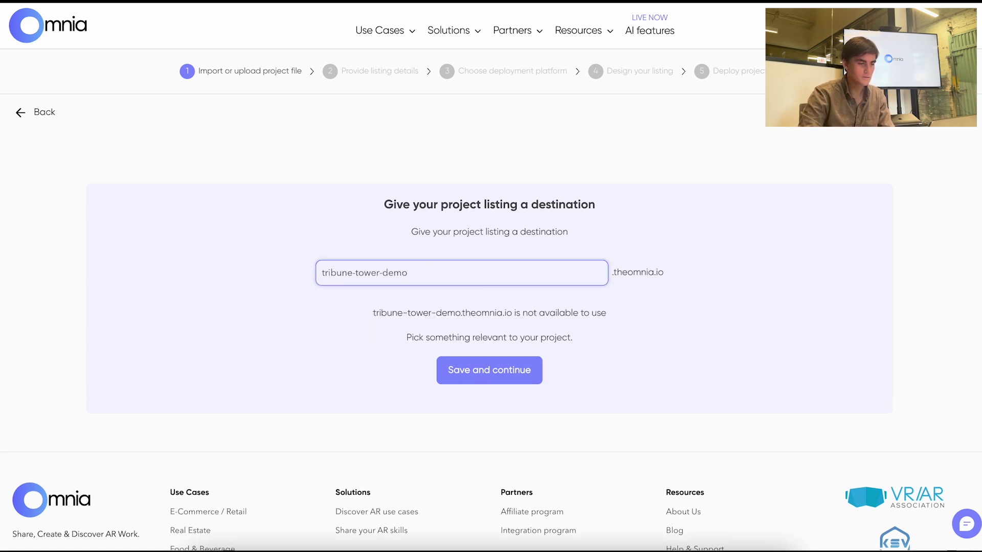
{"action": "type", "text": "nstration"}
{"action": "left_click", "coordinate": [496, 383]}
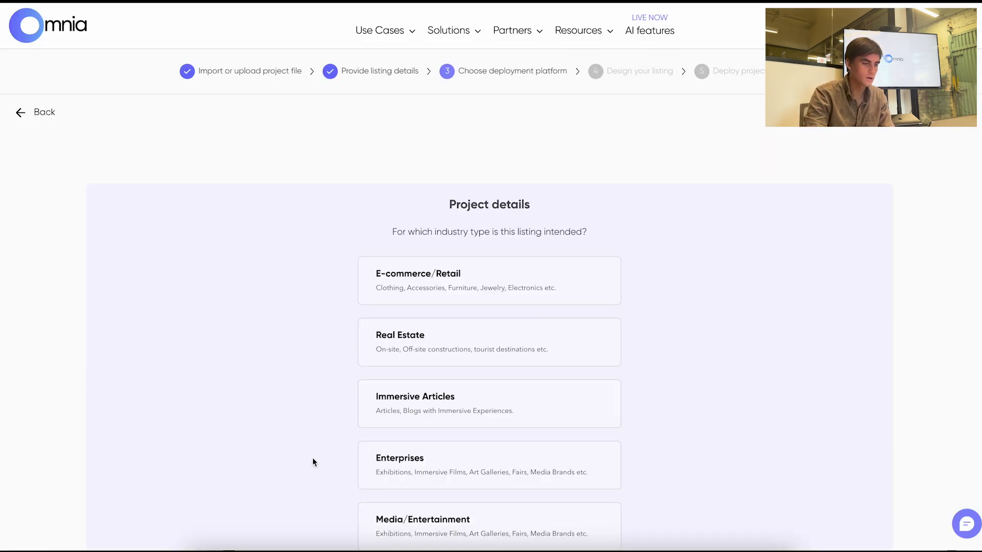
Set the listing's industry type to Real Estate and choose the Omnia Web & Mobile Platform for deployment
{"action": "scroll", "coordinate": [313, 462], "scroll_direction": "down", "scroll_amount": 1}
{"action": "scroll", "coordinate": [313, 462], "scroll_direction": "down", "scroll_amount": 2}
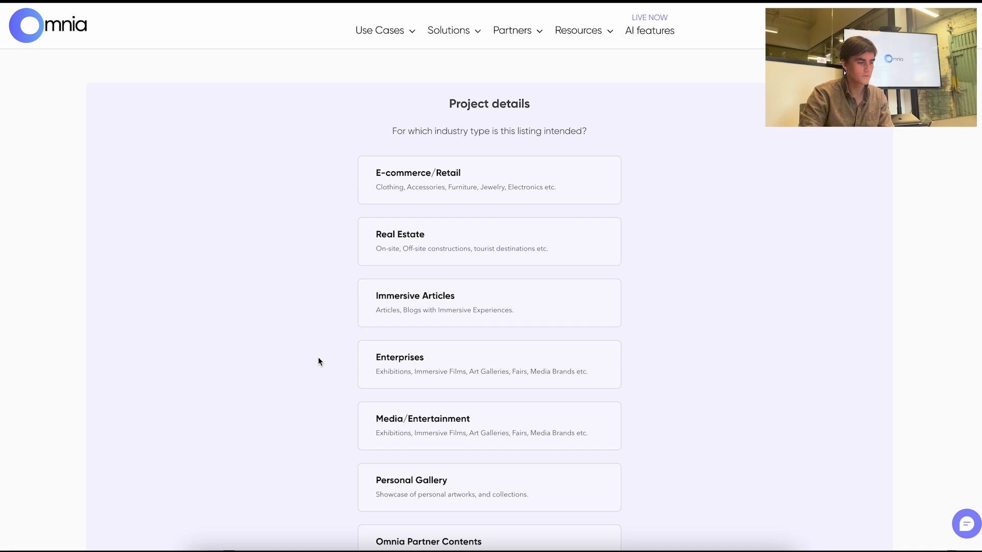
{"action": "left_click", "coordinate": [387, 246]}
{"action": "scroll", "coordinate": [387, 246], "scroll_direction": "down", "scroll_amount": 10}
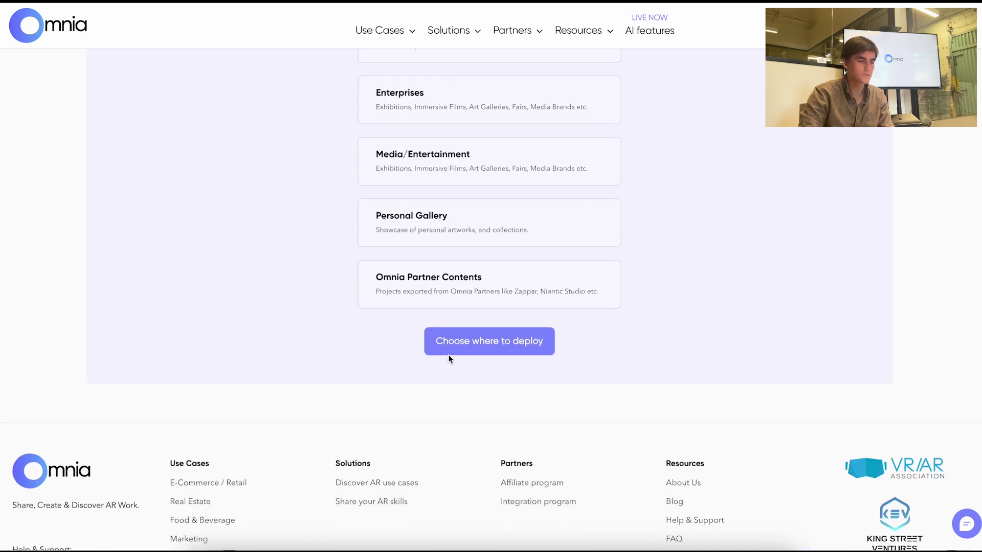
{"action": "left_click", "coordinate": [449, 341]}
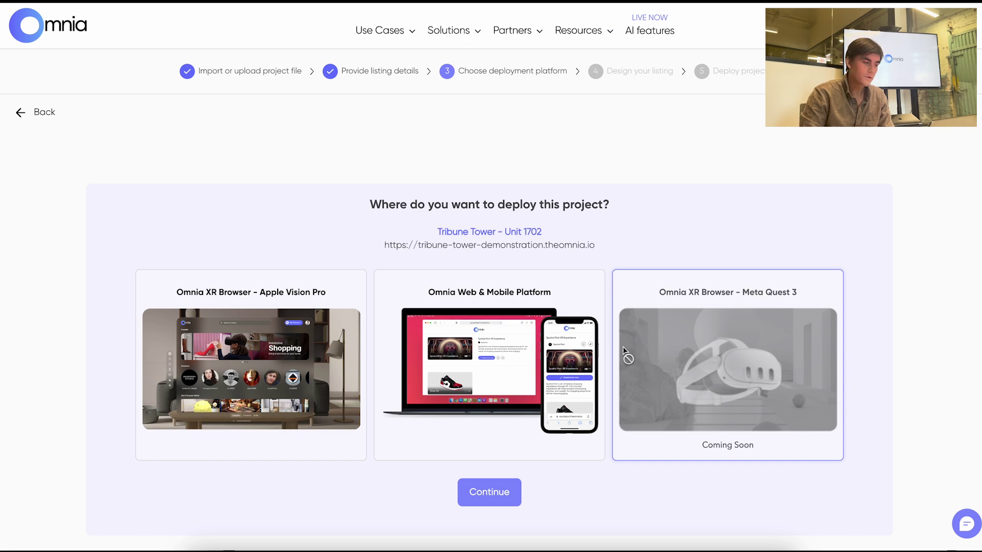
{"action": "left_click", "coordinate": [496, 368]}
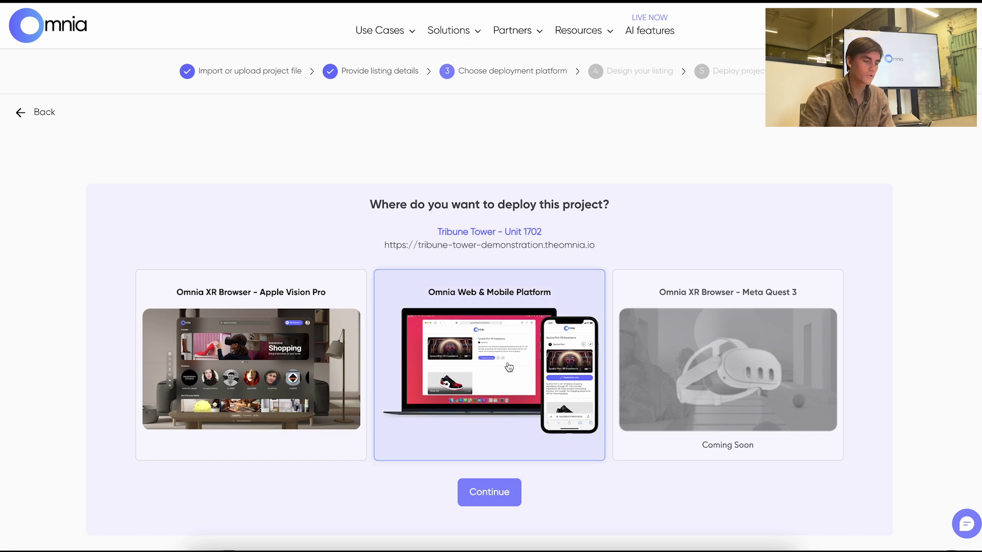
{"action": "left_click", "coordinate": [486, 492]}
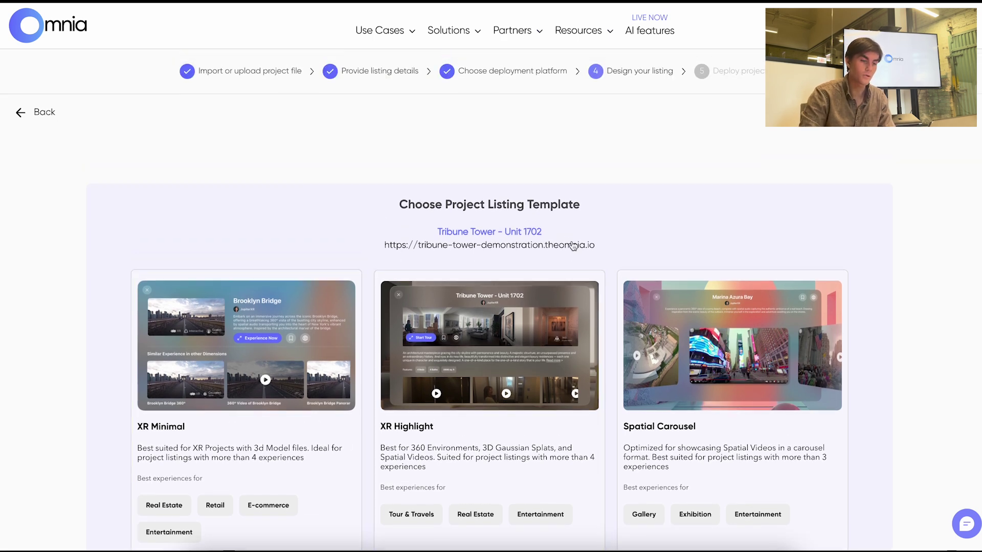
Review the project listing templates and apply the XR Highlight template
{"action": "scroll", "coordinate": [569, 243], "scroll_direction": "down", "scroll_amount": 1}
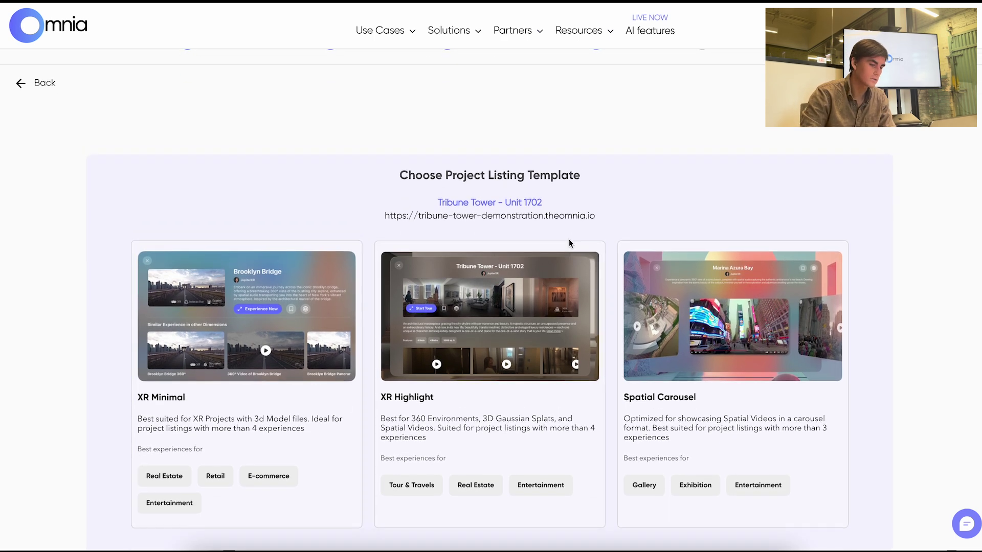
{"action": "scroll", "coordinate": [537, 289], "scroll_direction": "down", "scroll_amount": 1}
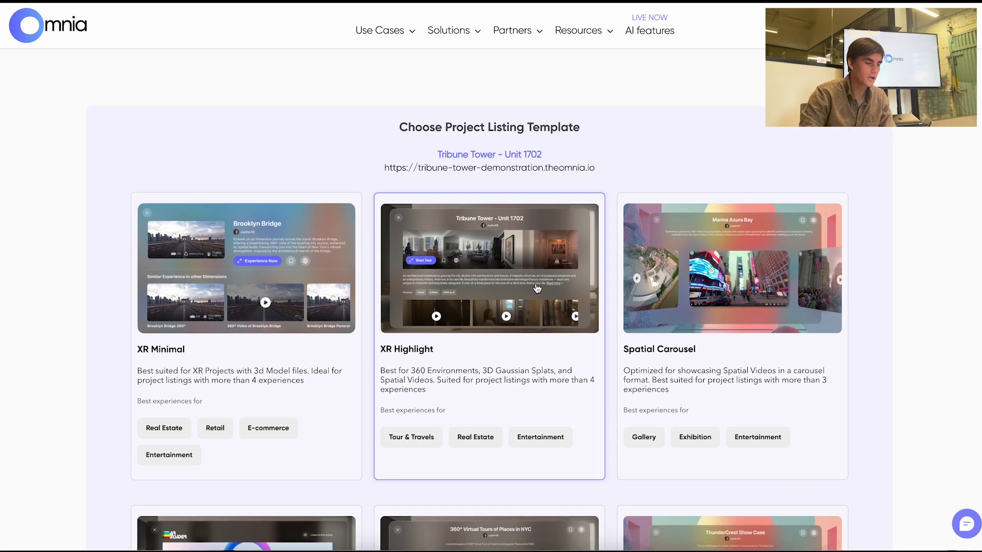
{"action": "scroll", "coordinate": [537, 289], "scroll_direction": "down", "scroll_amount": 2}
{"action": "scroll", "coordinate": [324, 307], "scroll_direction": "down", "scroll_amount": 2}
{"action": "scroll", "coordinate": [325, 307], "scroll_direction": "up", "scroll_amount": 2}
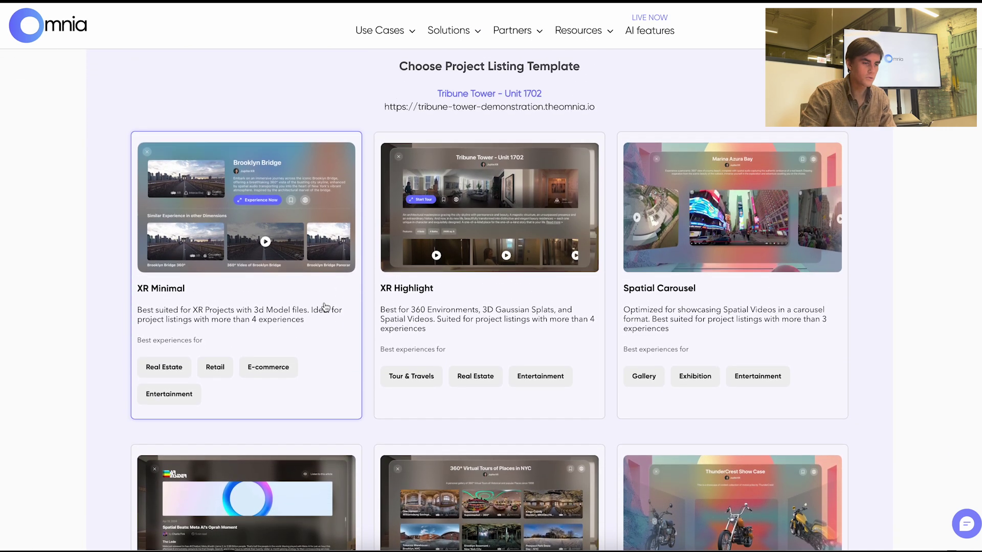
{"action": "scroll", "coordinate": [423, 358], "scroll_direction": "down", "scroll_amount": 8}
{"action": "scroll", "coordinate": [423, 386], "scroll_direction": "up", "scroll_amount": 6}
{"action": "scroll", "coordinate": [423, 386], "scroll_direction": "up", "scroll_amount": 2}
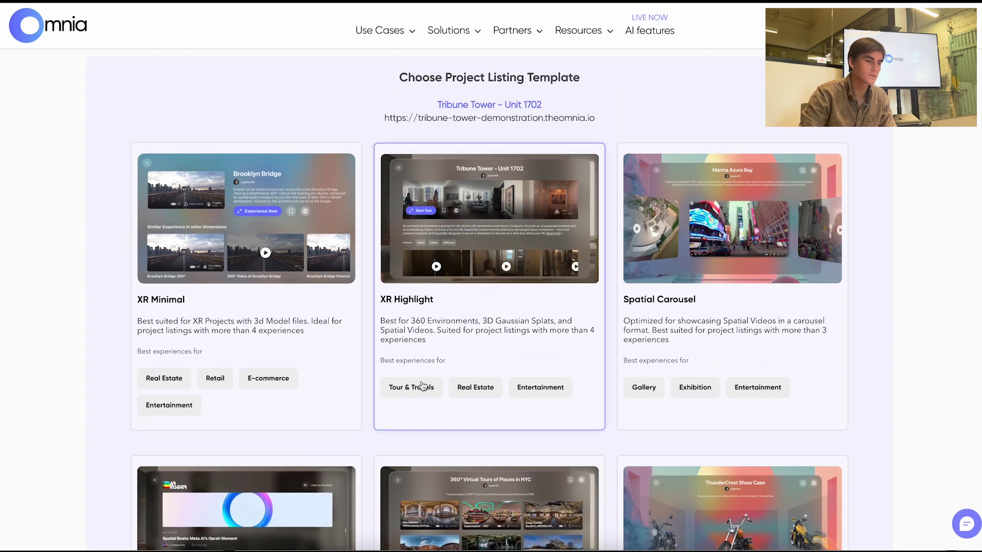
{"action": "left_click", "coordinate": [474, 306]}
{"action": "scroll", "coordinate": [501, 376], "scroll_direction": "down", "scroll_amount": 12}
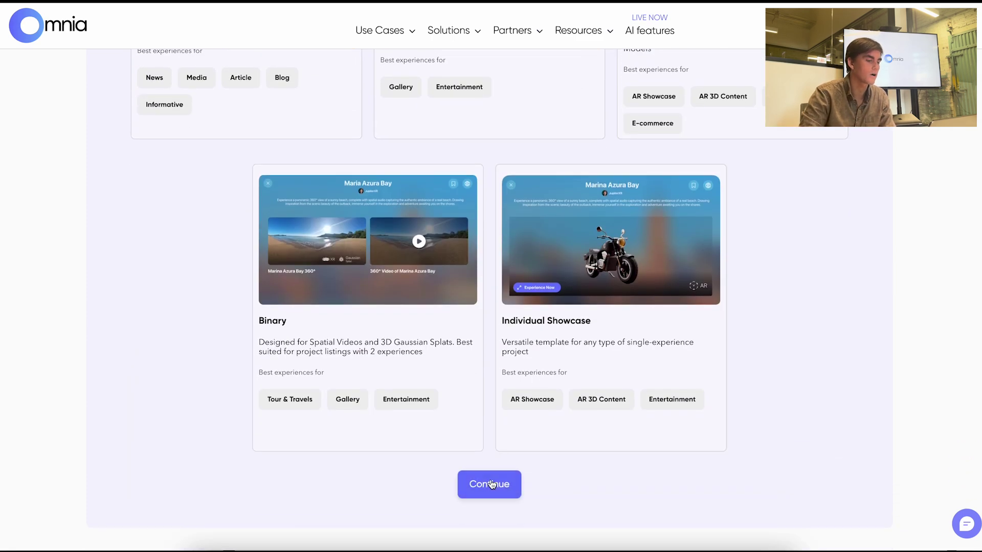
{"action": "left_click", "coordinate": [489, 486]}
Add 1.jpg as the listing's custom thumbnail, expand it to the wide format and save
{"action": "scroll", "coordinate": [450, 364], "scroll_direction": "down", "scroll_amount": 2}
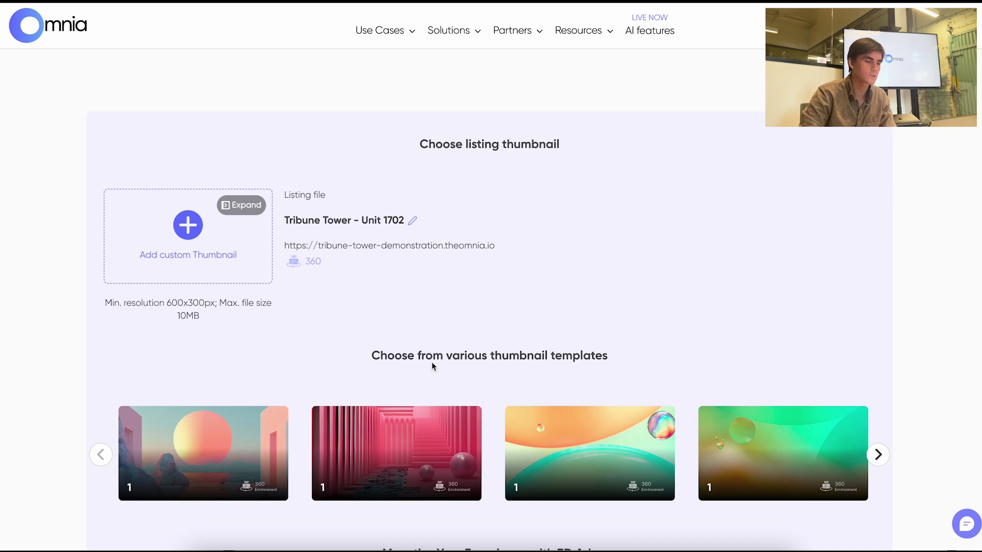
{"action": "left_click", "coordinate": [192, 244]}
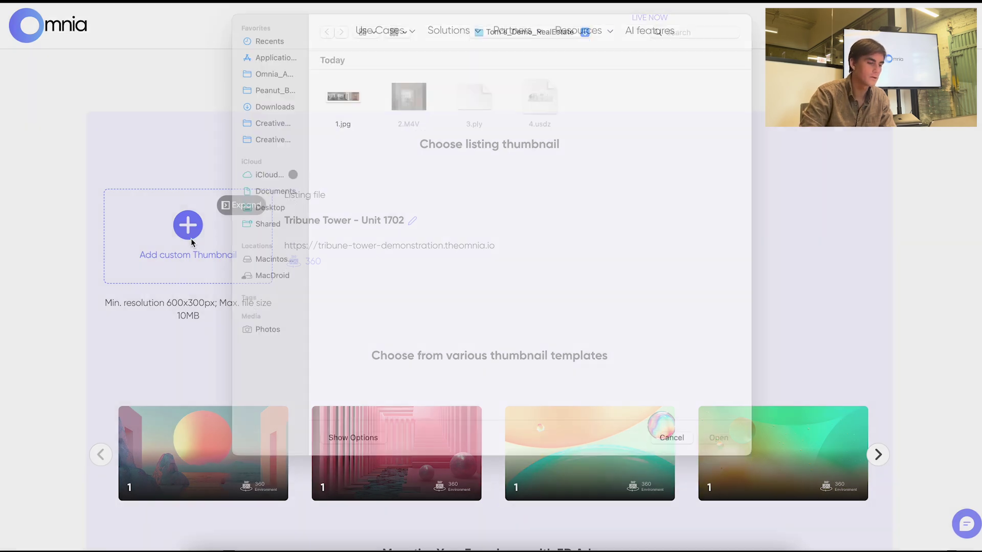
{"action": "left_click", "coordinate": [348, 113]}
{"action": "key", "text": "Return"}
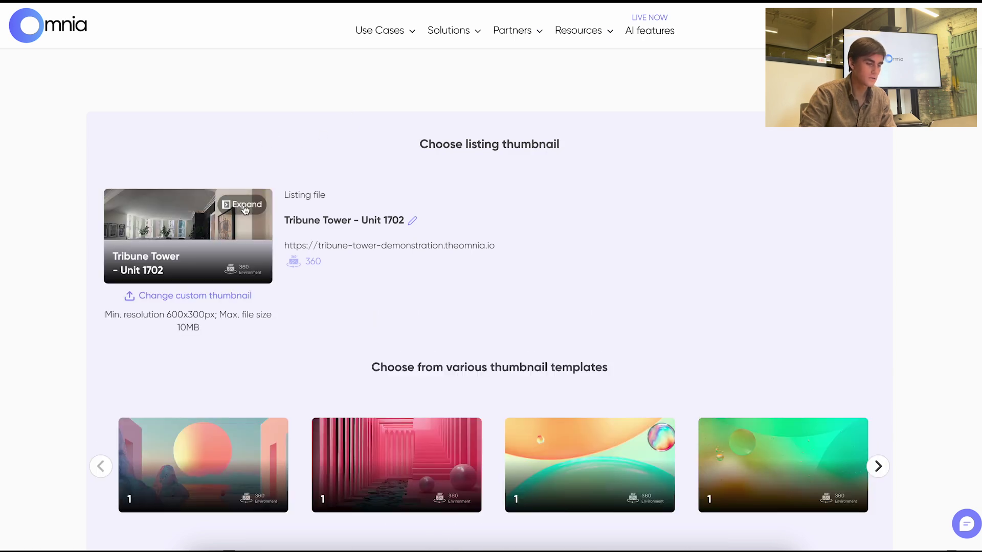
{"action": "left_click", "coordinate": [245, 207]}
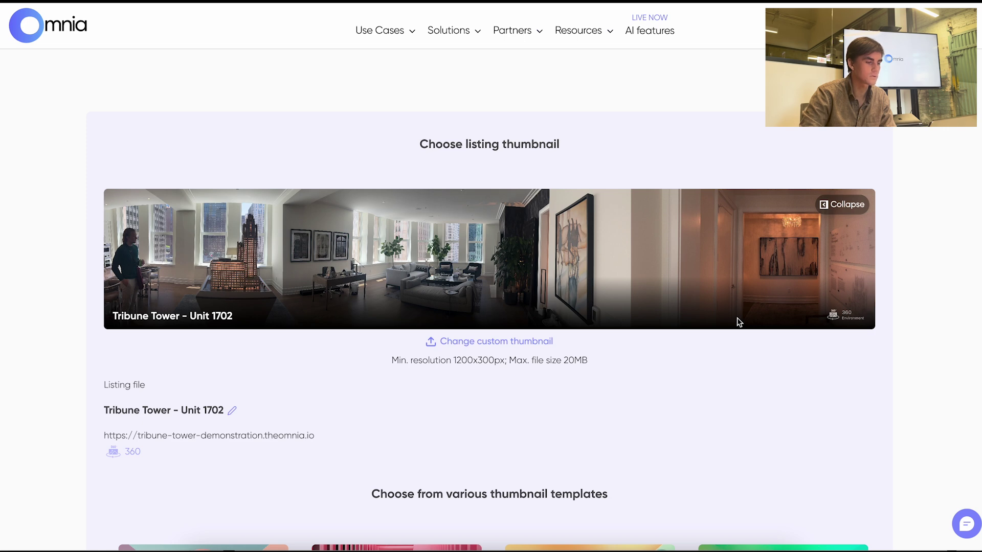
{"action": "scroll", "coordinate": [738, 321], "scroll_direction": "down", "scroll_amount": 7}
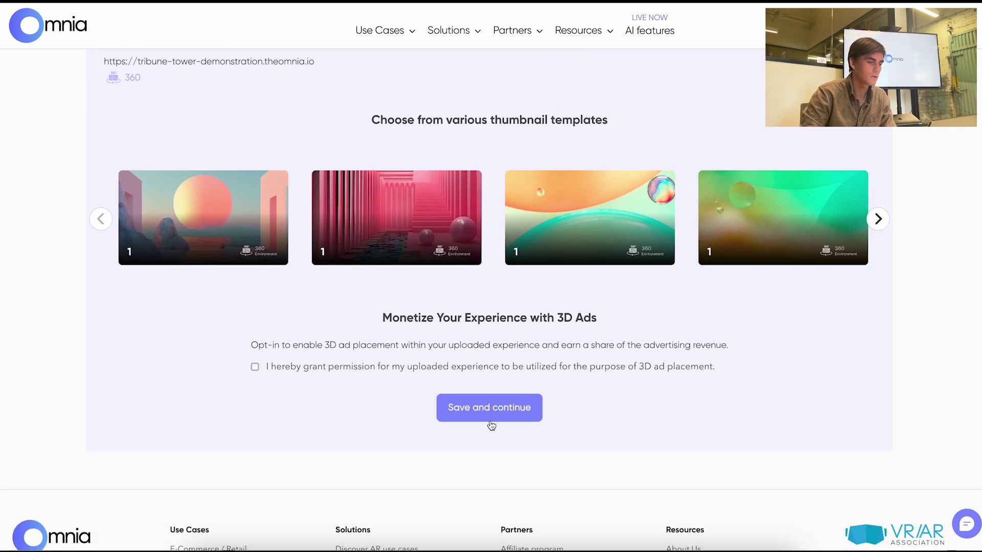
{"action": "left_click", "coordinate": [458, 408]}
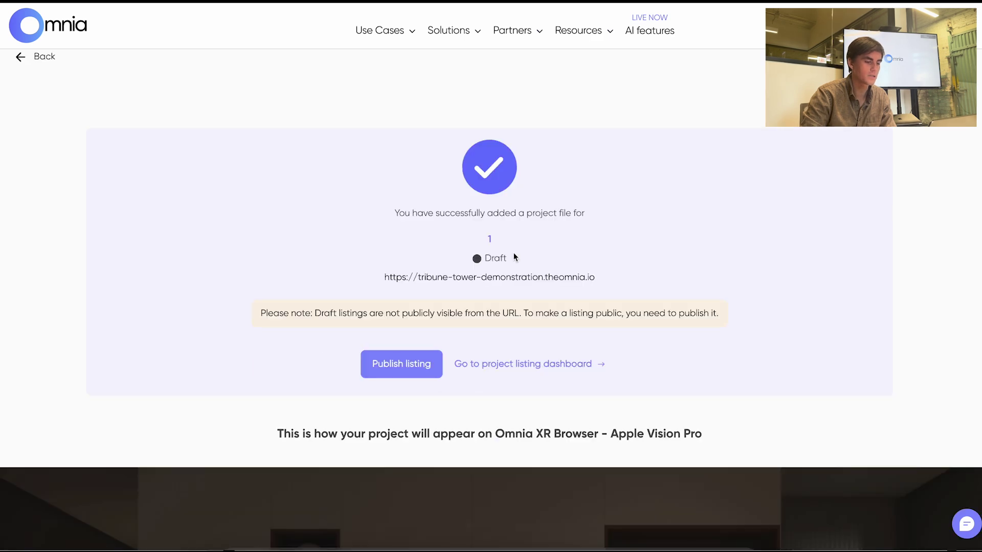
Add the video 2.M4V as another project file below the main panorama in the listing preview
{"action": "scroll", "coordinate": [513, 252], "scroll_direction": "down", "scroll_amount": 9}
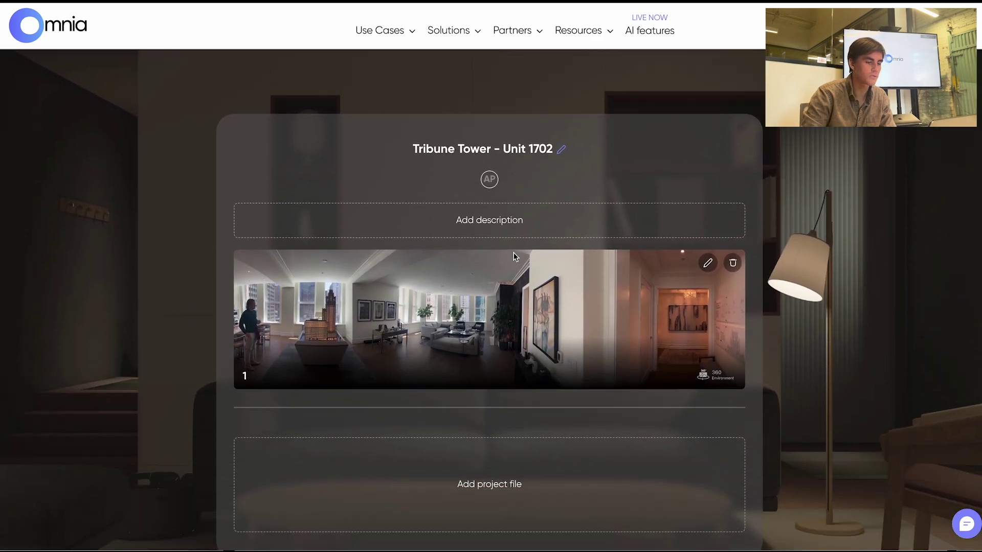
{"action": "scroll", "coordinate": [513, 252], "scroll_direction": "down", "scroll_amount": 1}
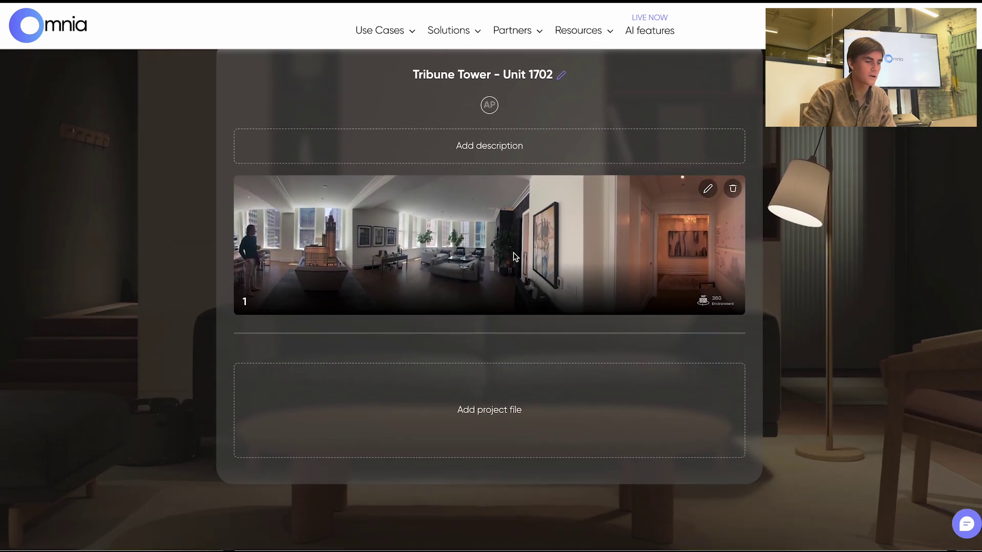
{"action": "left_click", "coordinate": [460, 398]}
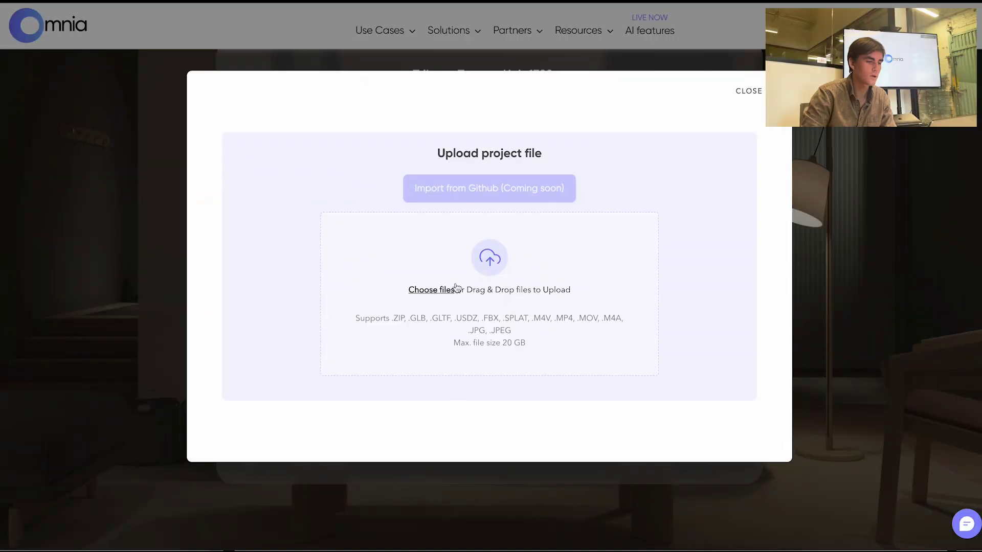
{"action": "left_click", "coordinate": [428, 295]}
{"action": "left_click", "coordinate": [404, 124]}
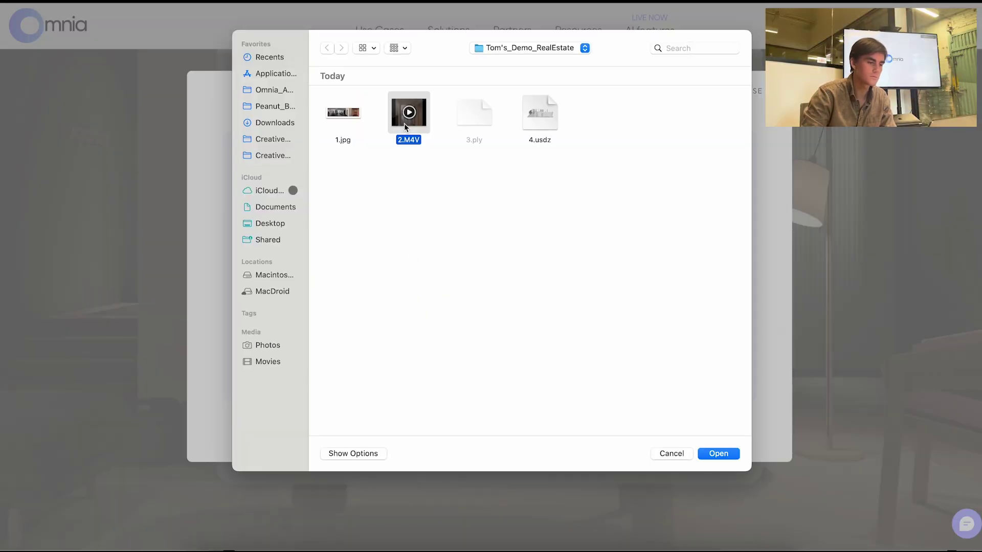
{"action": "double_click", "coordinate": [404, 124]}
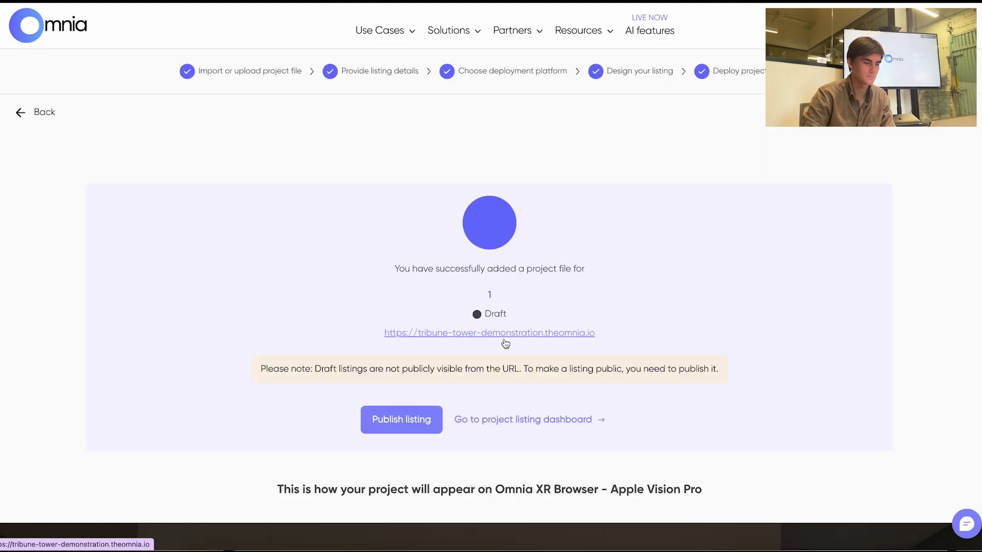
Add the model 4.usdz as another project file beside the spatial video in the listing preview
{"action": "scroll", "coordinate": [503, 368], "scroll_direction": "down", "scroll_amount": 10}
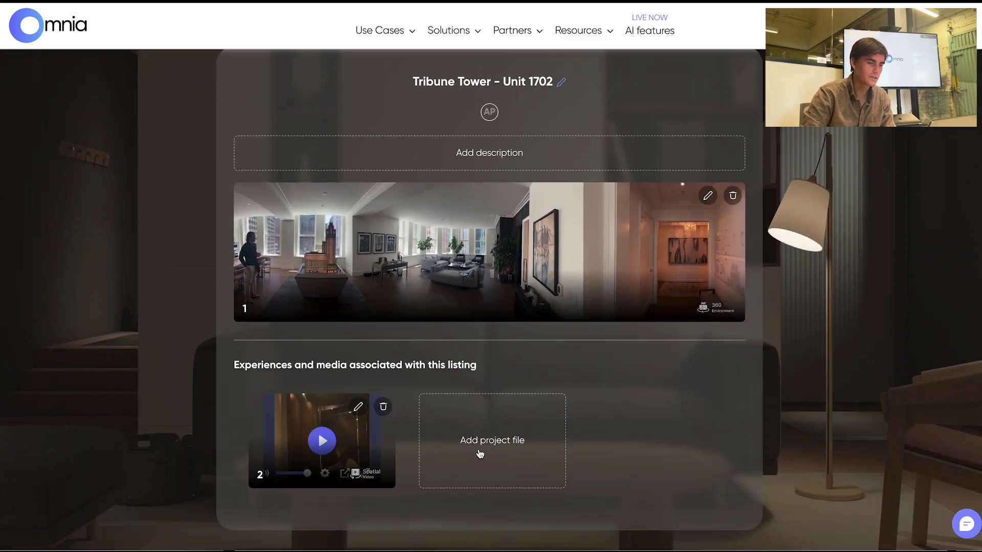
{"action": "left_click", "coordinate": [479, 453]}
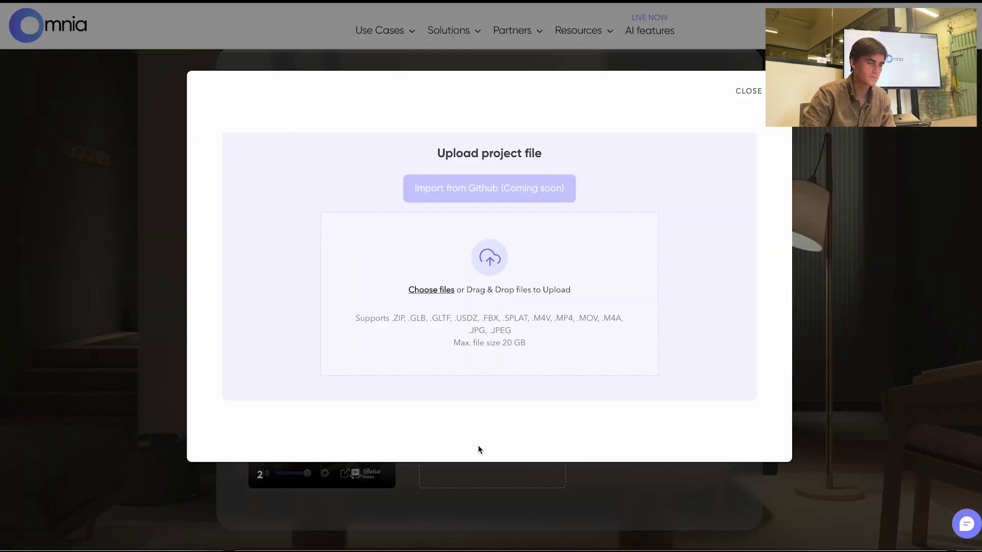
{"action": "left_click", "coordinate": [450, 287]}
{"action": "left_click", "coordinate": [557, 116]}
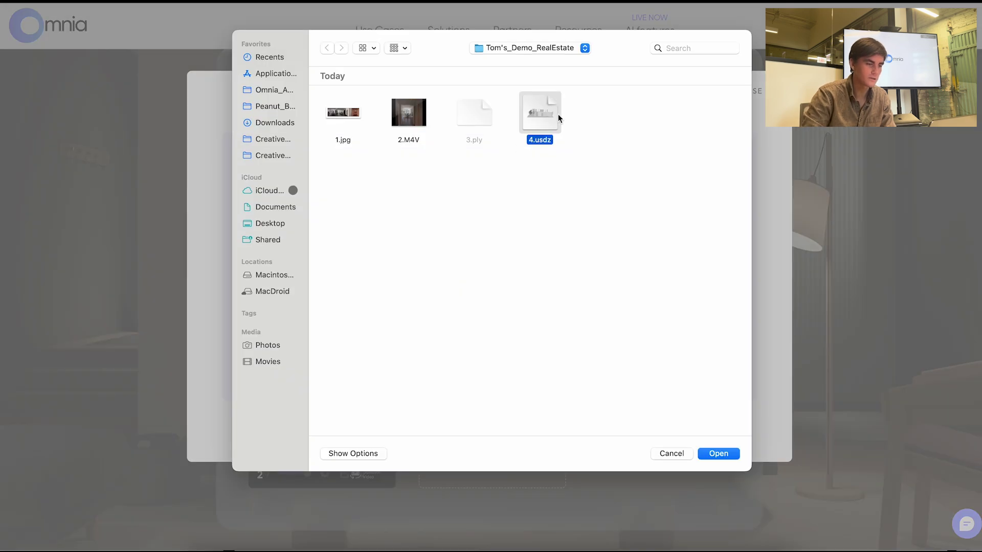
{"action": "double_click", "coordinate": [557, 116]}
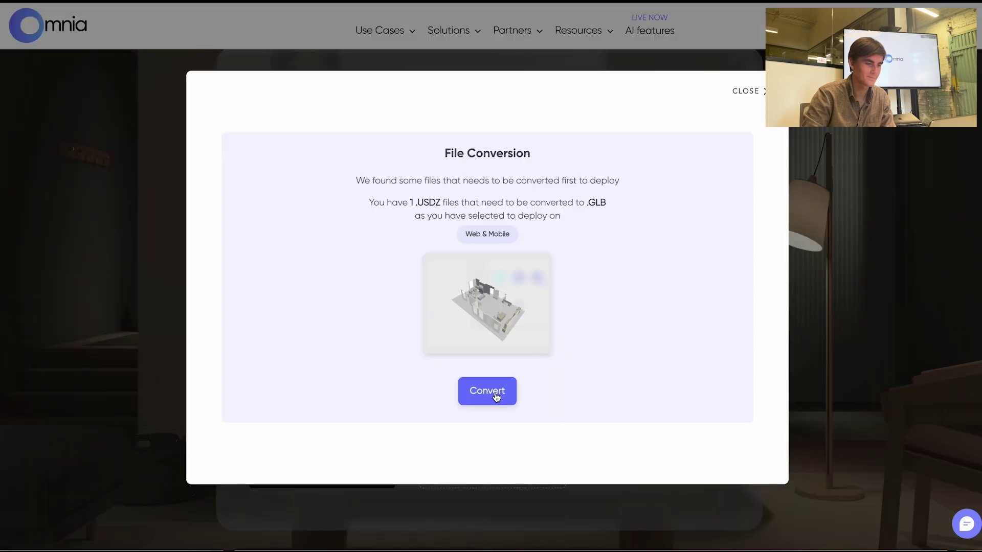
Convert the uploaded USDZ model to GLB for Web & Mobile deployment and continue with the converted file
{"action": "left_click", "coordinate": [501, 400]}
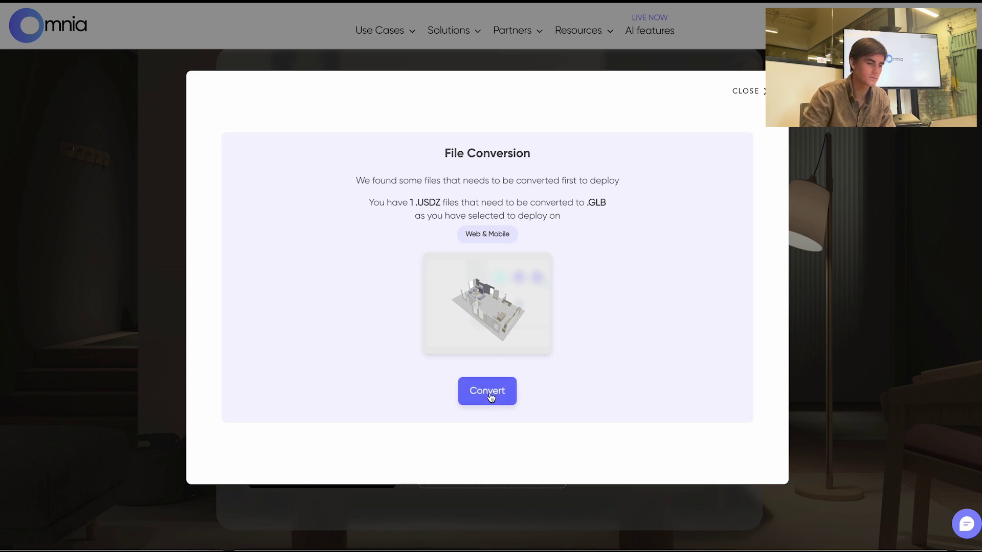
{"action": "left_click", "coordinate": [493, 399]}
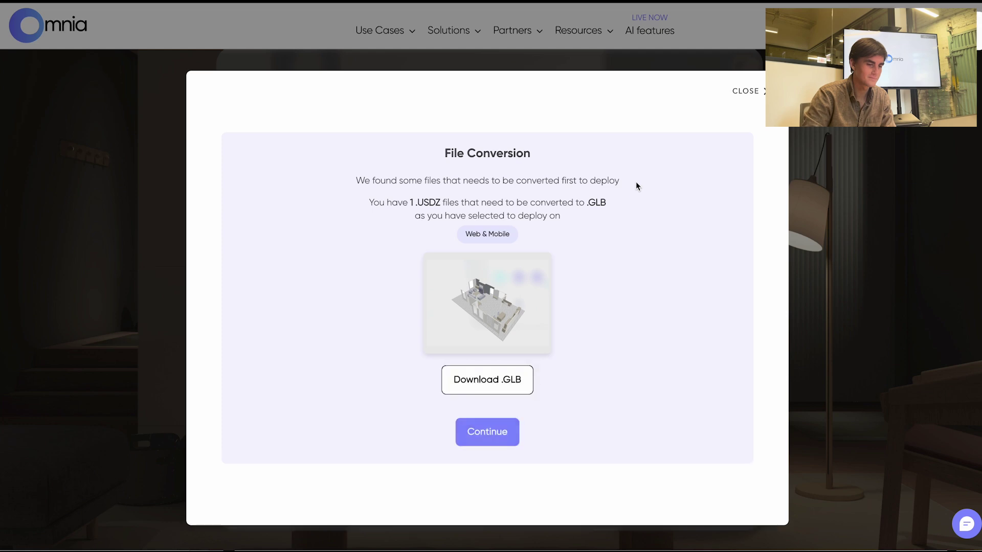
{"action": "left_click", "coordinate": [475, 436]}
Examine the listing preview in its Desktop / Laptop, Mobile and Omnia XR Browser - Apple Vision Pro versions
{"action": "scroll", "coordinate": [518, 360], "scroll_direction": "down", "scroll_amount": 5}
{"action": "scroll", "coordinate": [518, 359], "scroll_direction": "up", "scroll_amount": 10}
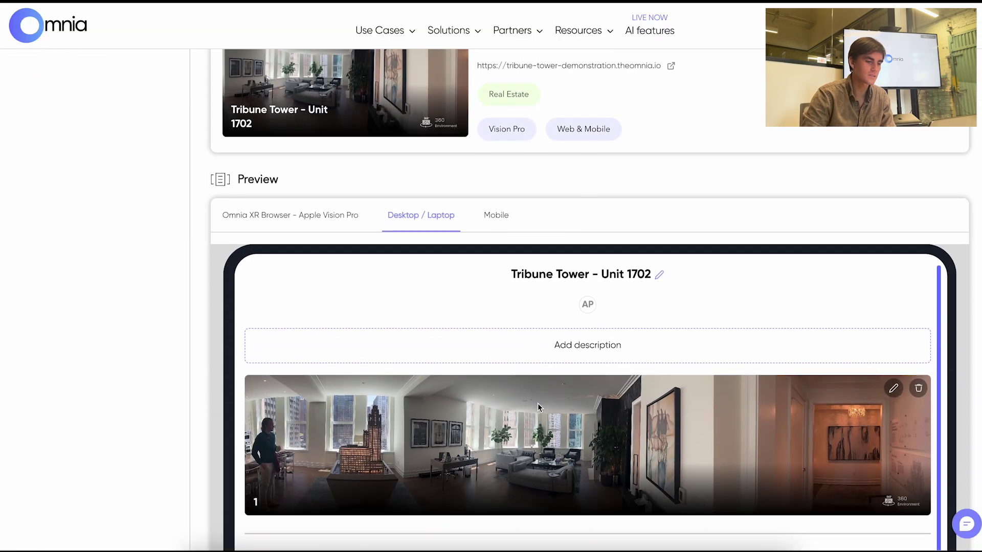
{"action": "scroll", "coordinate": [538, 408], "scroll_direction": "down", "scroll_amount": 2}
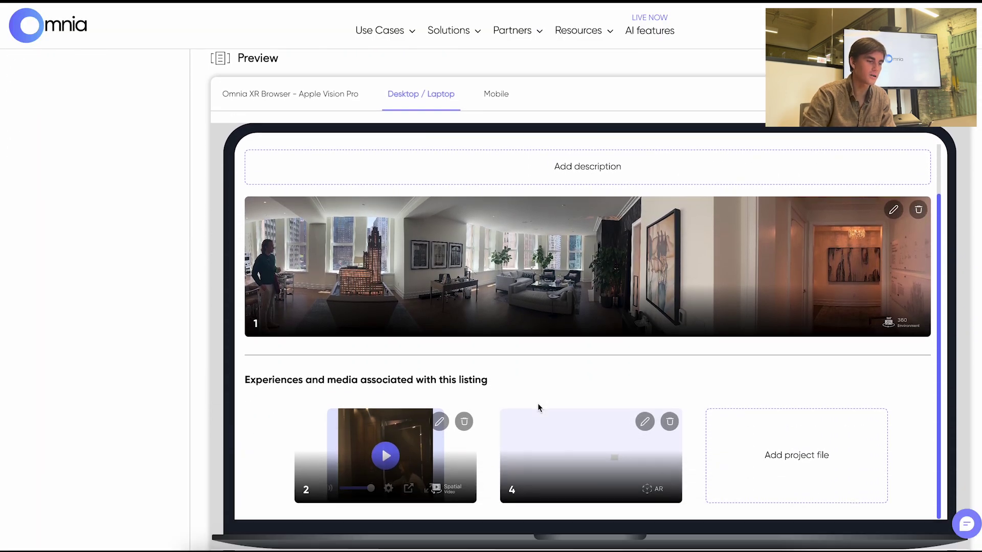
{"action": "scroll", "coordinate": [538, 407], "scroll_direction": "up", "scroll_amount": 1}
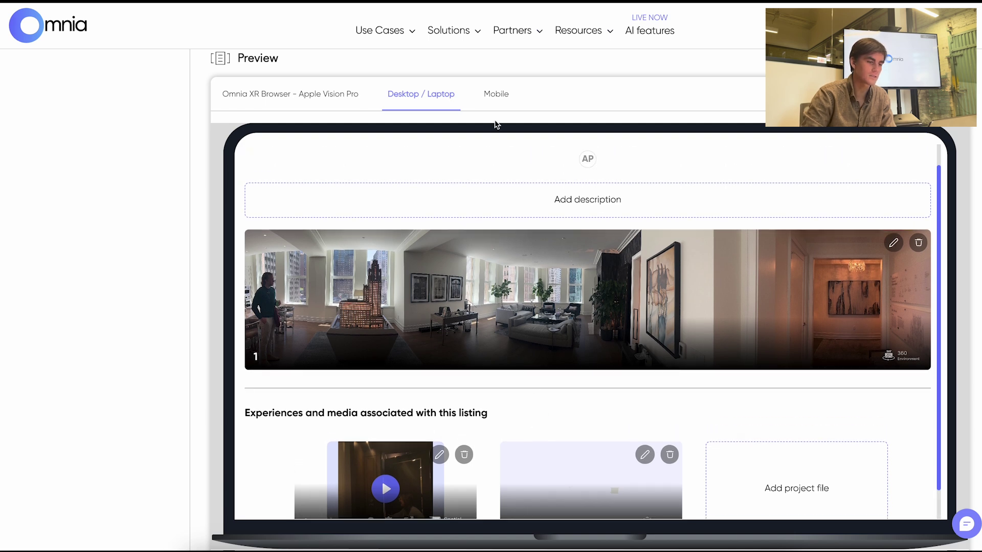
{"action": "left_click", "coordinate": [497, 99]}
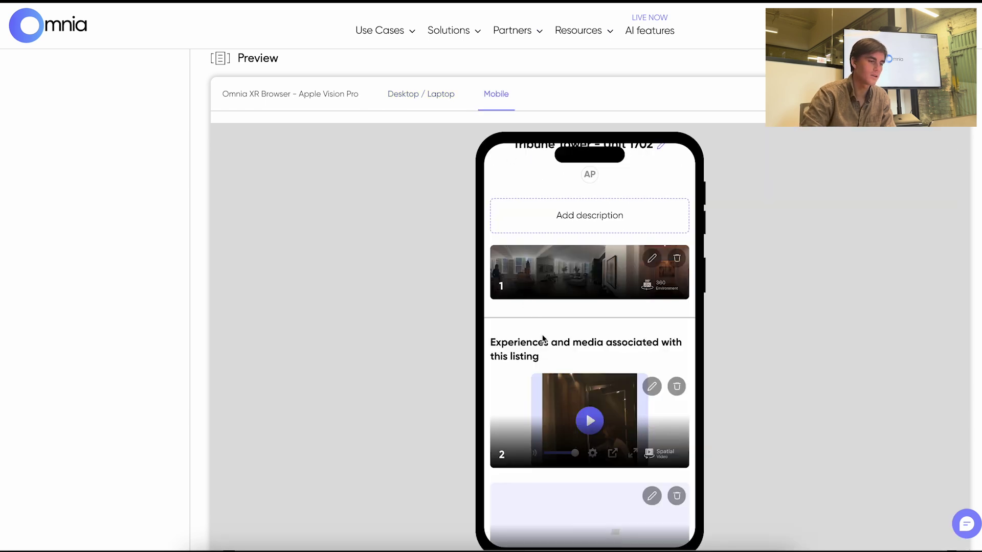
{"action": "left_click_drag", "start_coordinate": [543, 339], "coordinate": [542, 395]}
{"action": "left_click", "coordinate": [403, 95]}
{"action": "left_click", "coordinate": [346, 99]}
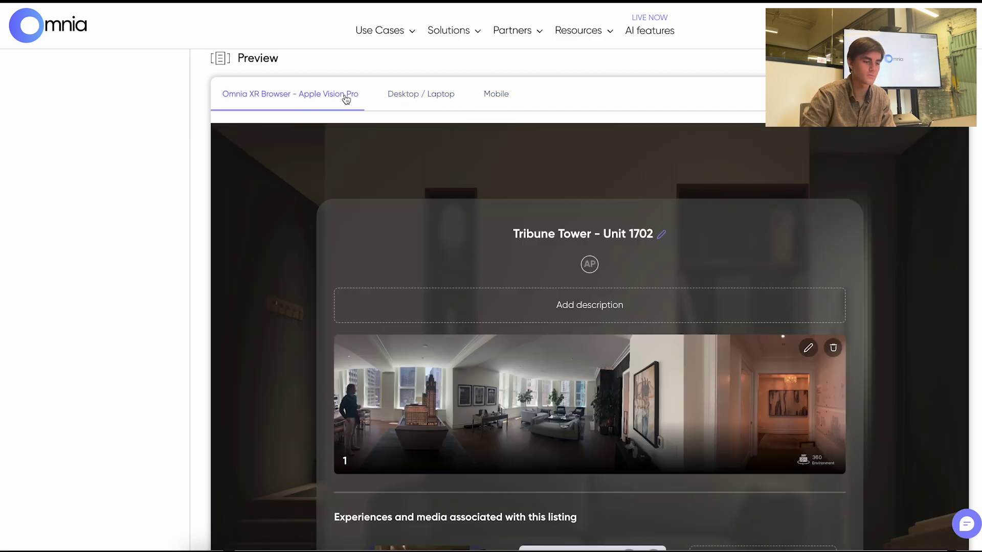
{"action": "scroll", "coordinate": [465, 304], "scroll_direction": "down", "scroll_amount": 2}
{"action": "scroll", "coordinate": [465, 304], "scroll_direction": "up", "scroll_amount": 6}
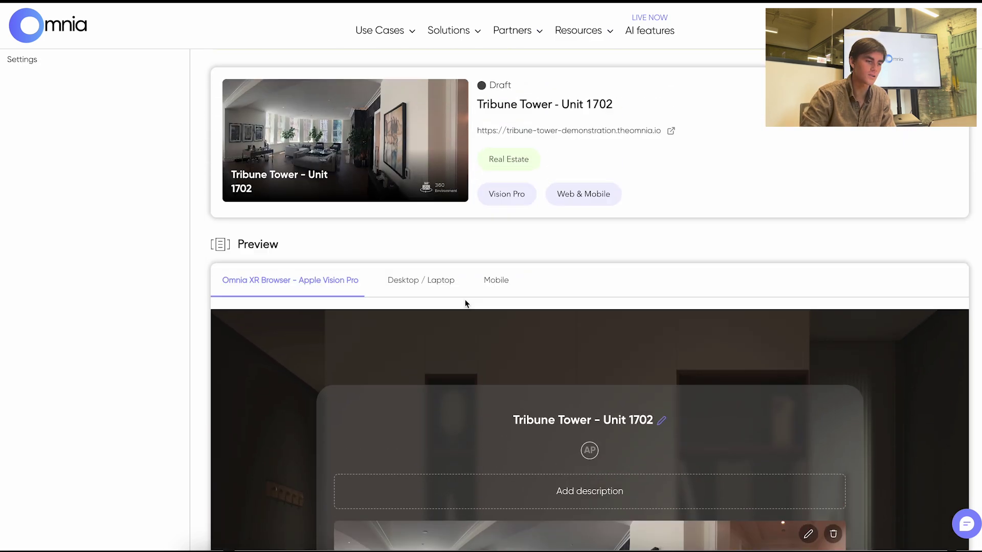
Review the listing's associated media and analytics on the dashboard, and publish the draft listing
{"action": "scroll", "coordinate": [465, 305], "scroll_direction": "down", "scroll_amount": 10}
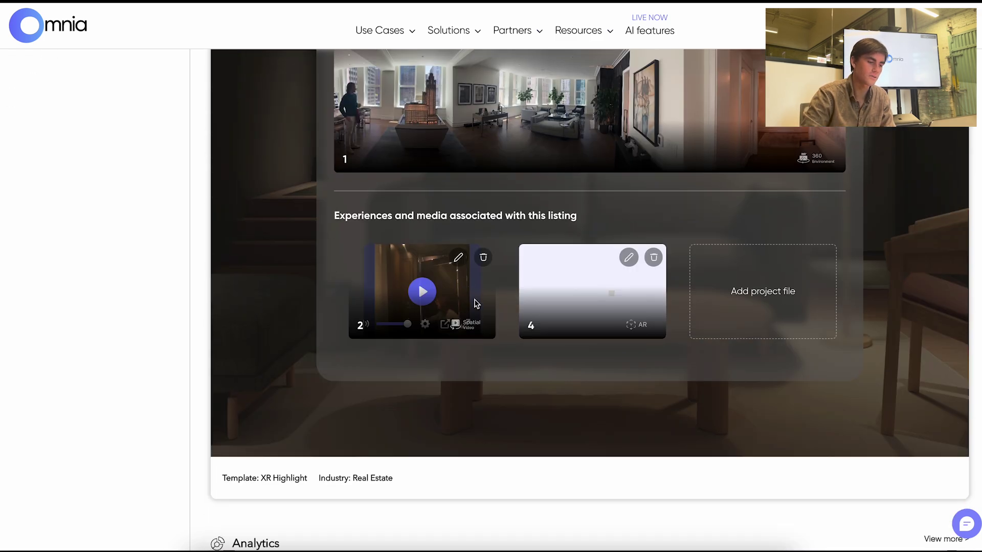
{"action": "scroll", "coordinate": [677, 364], "scroll_direction": "down", "scroll_amount": 5}
{"action": "scroll", "coordinate": [676, 363], "scroll_direction": "down", "scroll_amount": 3}
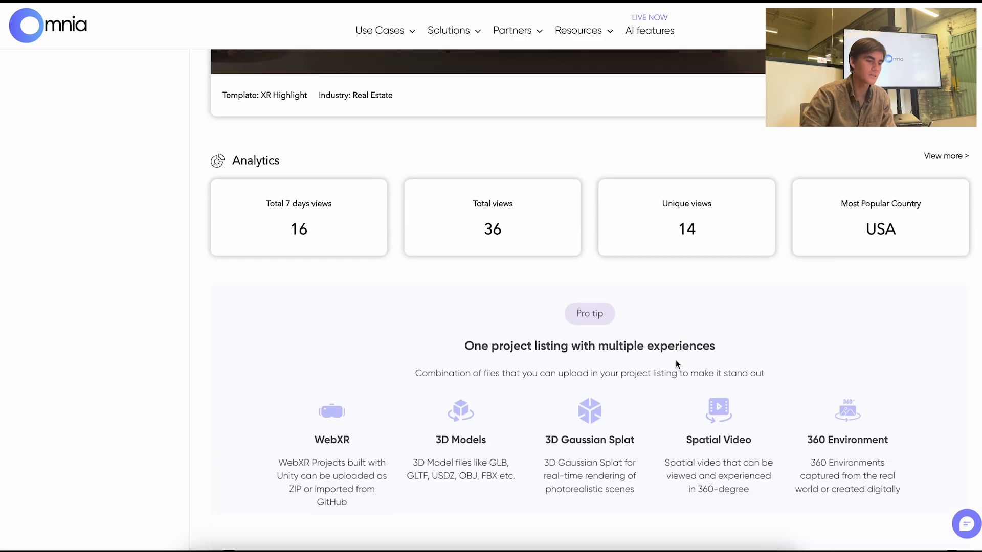
{"action": "scroll", "coordinate": [676, 363], "scroll_direction": "up", "scroll_amount": 18}
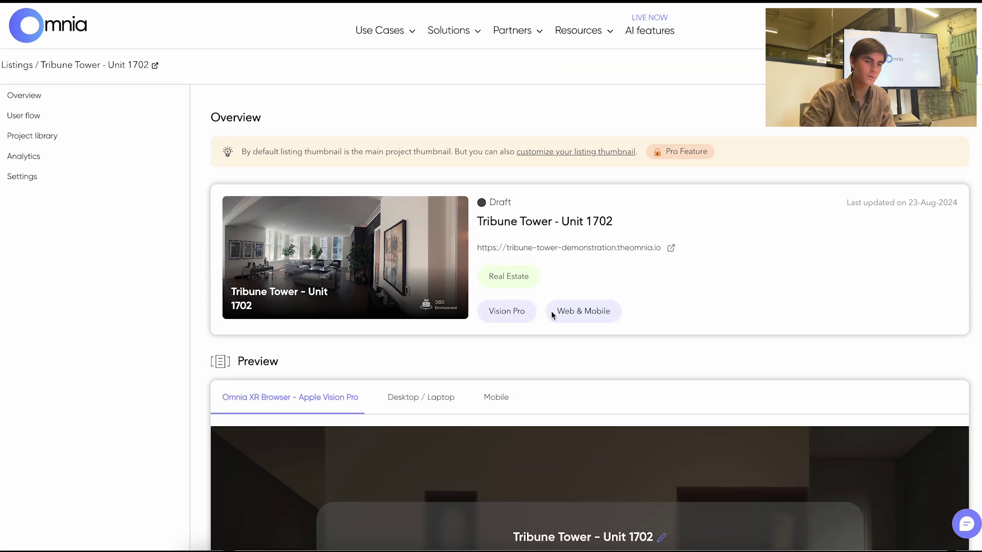
{"action": "left_click", "coordinate": [941, 65]}
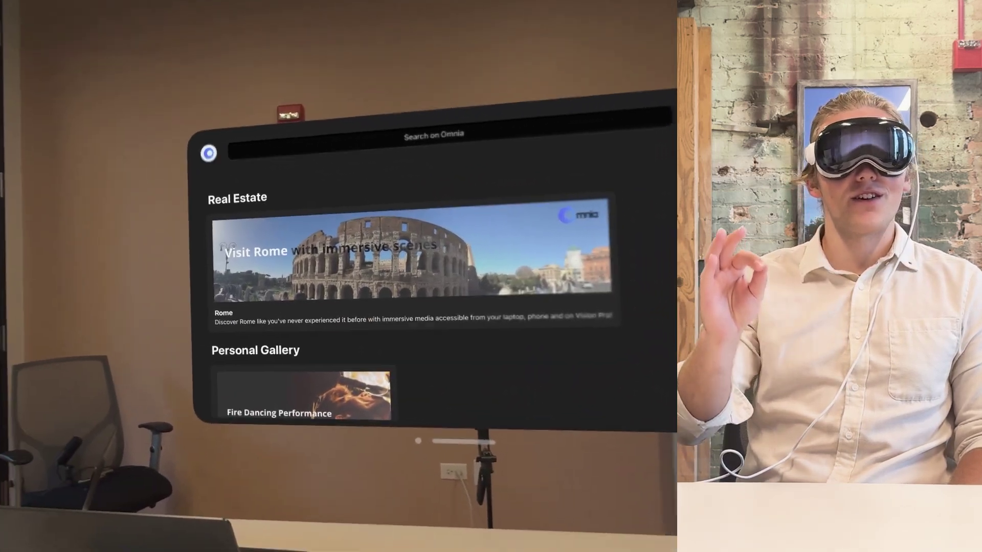
Switch to the Omnia browser on Apple Vision Pro, browse its content sections and open the Tribune Tower - Unit 1702 listing under Real Estate
{"action": "scroll", "coordinate": [347, 281], "scroll_direction": "down", "scroll_amount": 5}
{"action": "scroll", "coordinate": [348, 256], "scroll_direction": "down", "scroll_amount": 5}
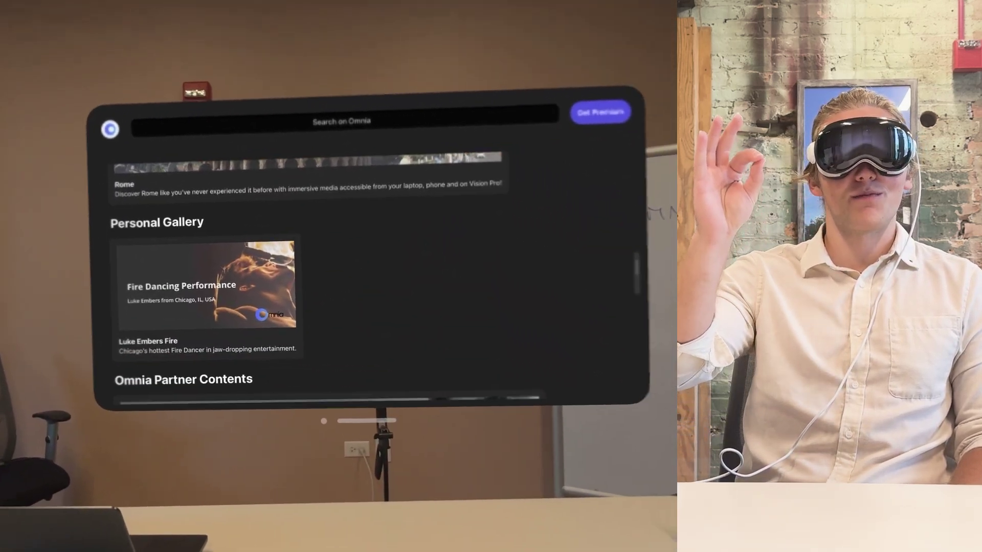
{"action": "scroll", "coordinate": [347, 256], "scroll_direction": "down", "scroll_amount": 2}
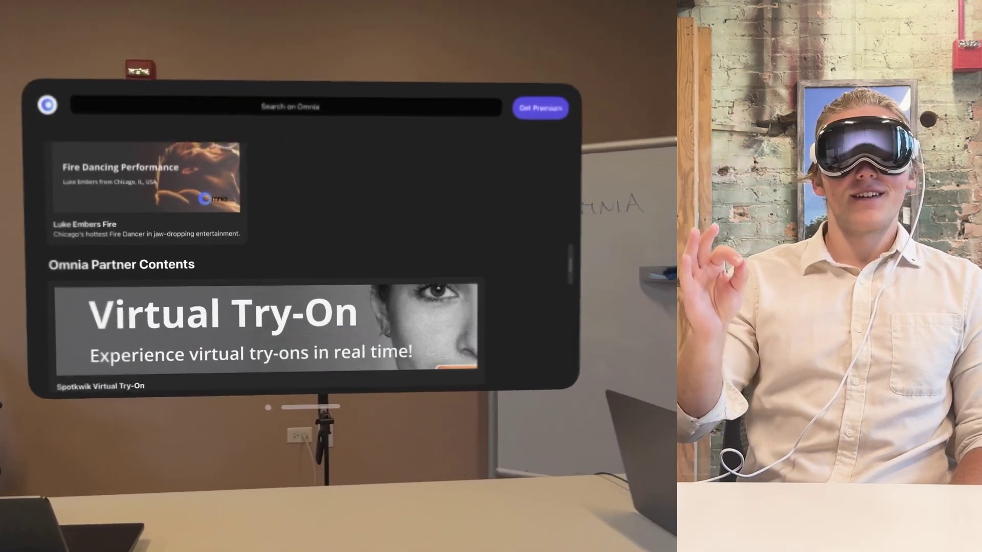
{"action": "scroll", "coordinate": [306, 256], "scroll_direction": "up", "scroll_amount": 6}
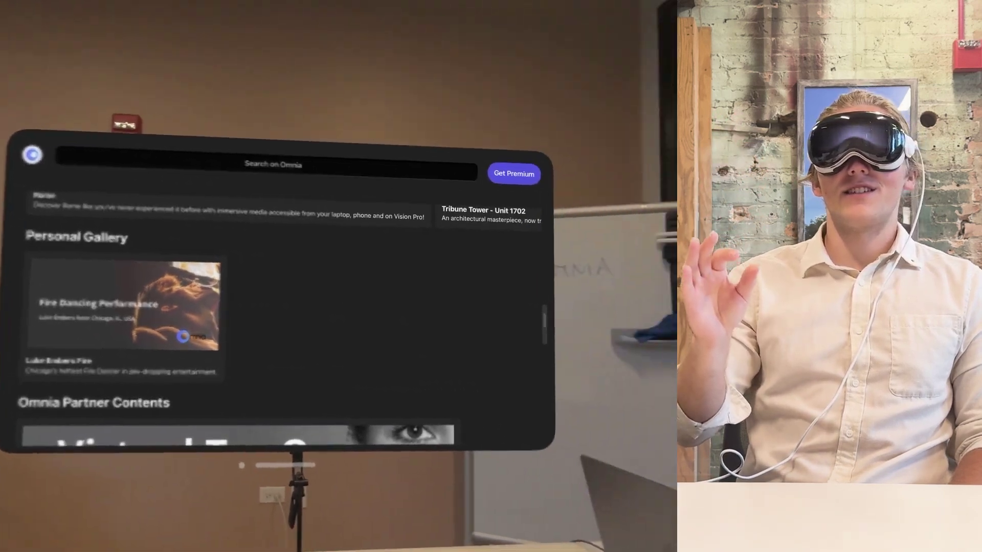
{"action": "scroll", "coordinate": [204, 281], "scroll_direction": "up", "scroll_amount": 4}
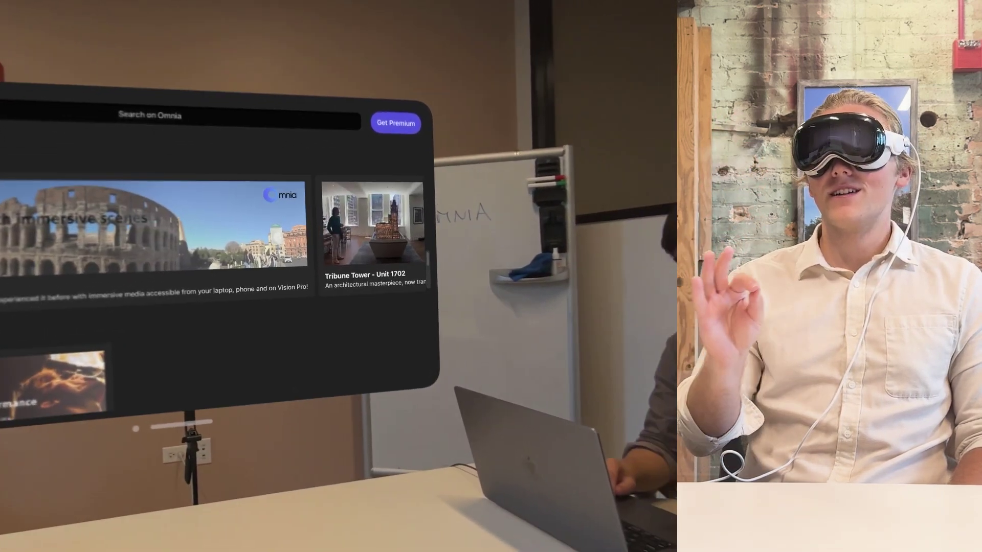
{"action": "scroll", "coordinate": [307, 255], "scroll_direction": "right", "scroll_amount": 3}
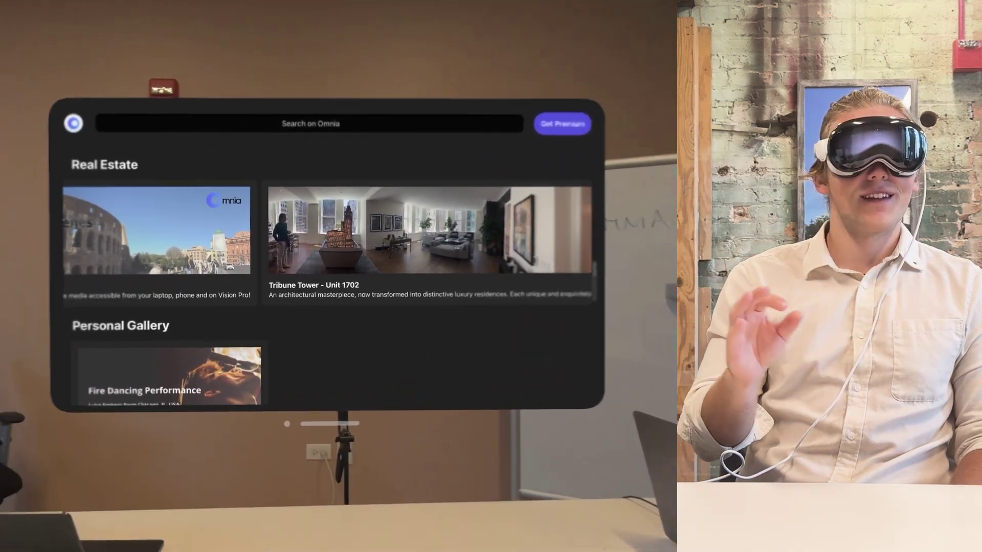
{"action": "scroll", "coordinate": [358, 225], "scroll_direction": "right", "scroll_amount": 2}
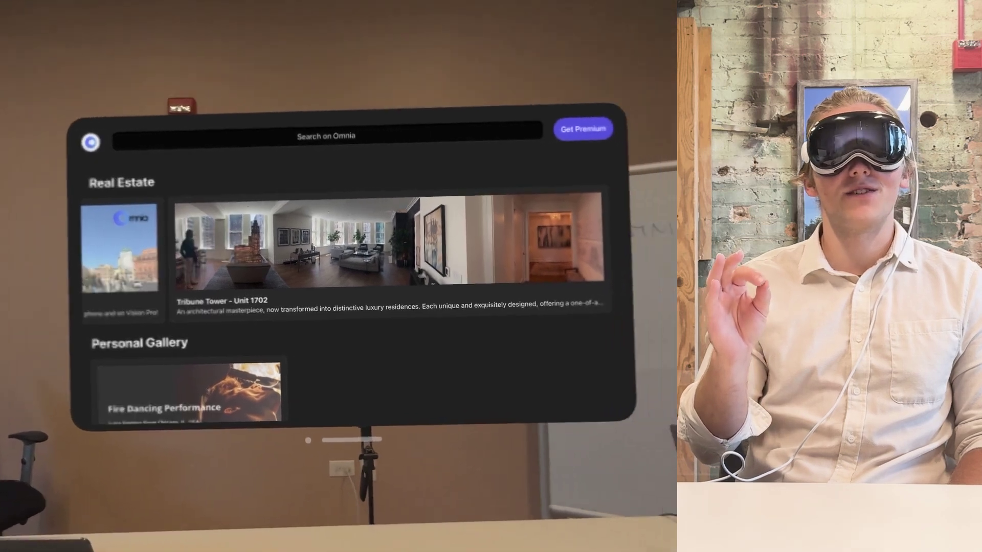
{"action": "left_click", "coordinate": [389, 240]}
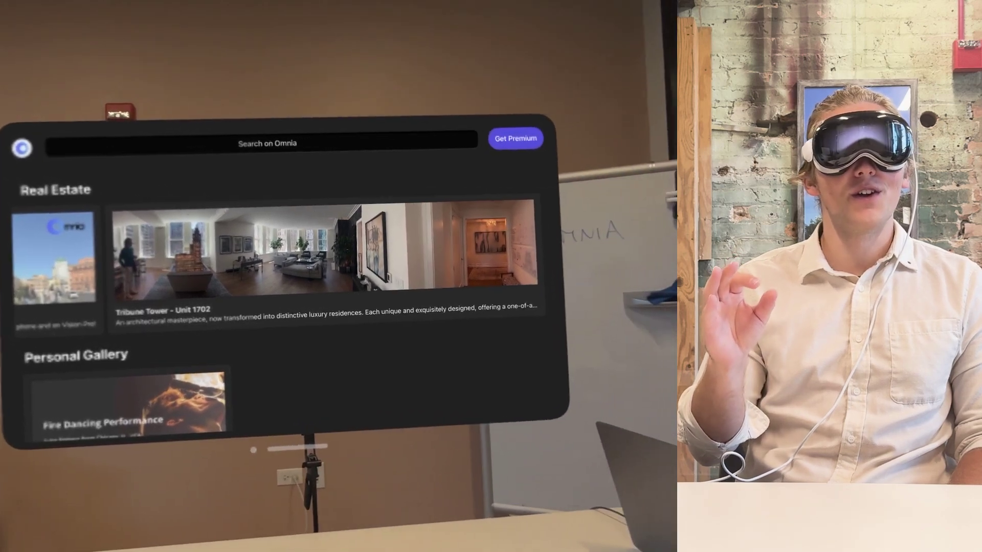